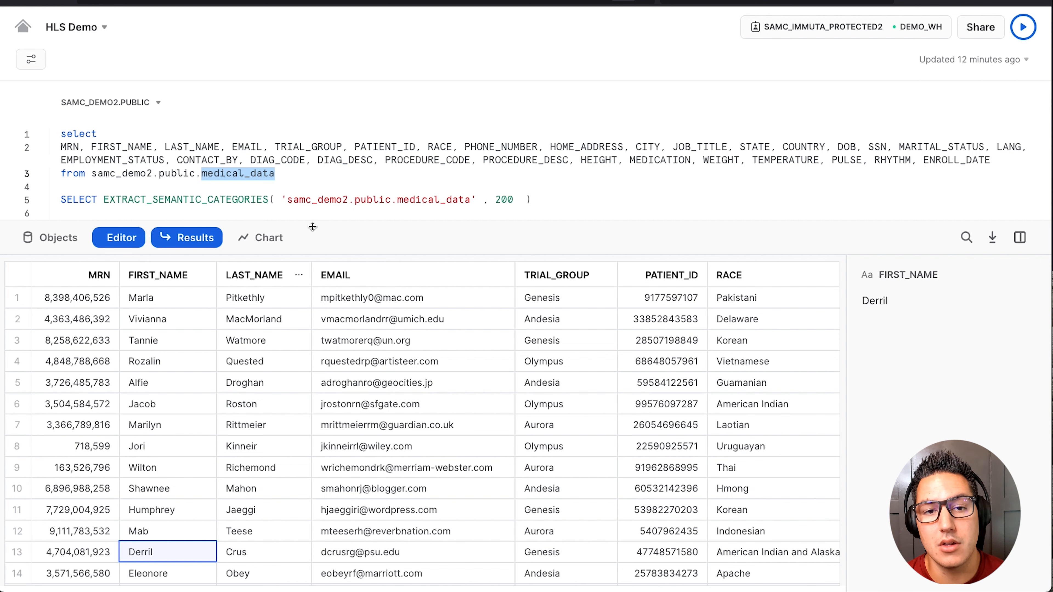
Step: Run the EXTRACT_SEMANTIC_CATEGORIES query on samc_demo2.public.medical_data with a sample size of 200
triple_click(276, 203)
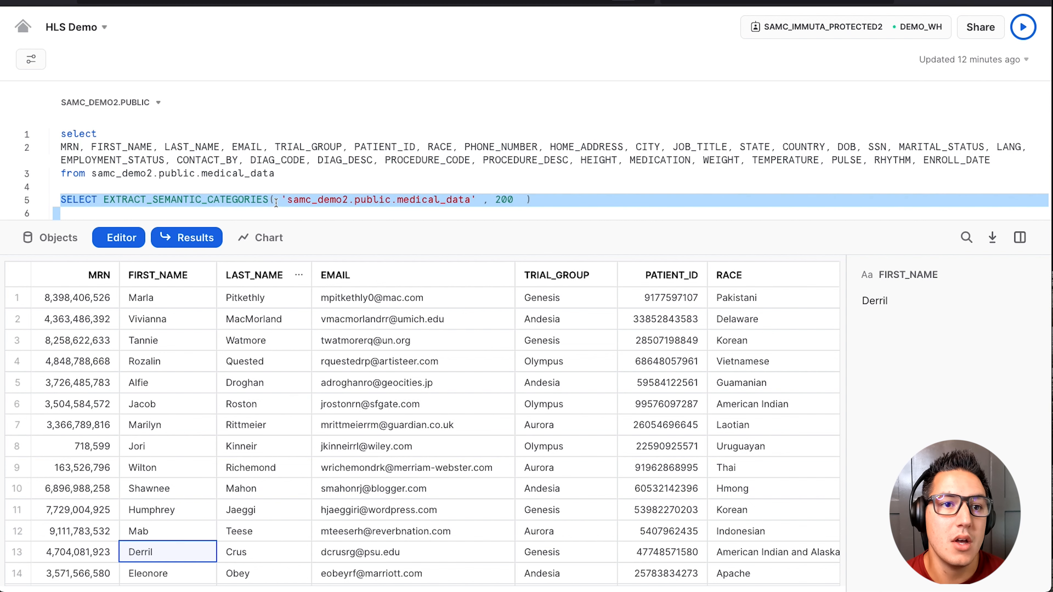
click(383, 208)
triple_click(383, 207)
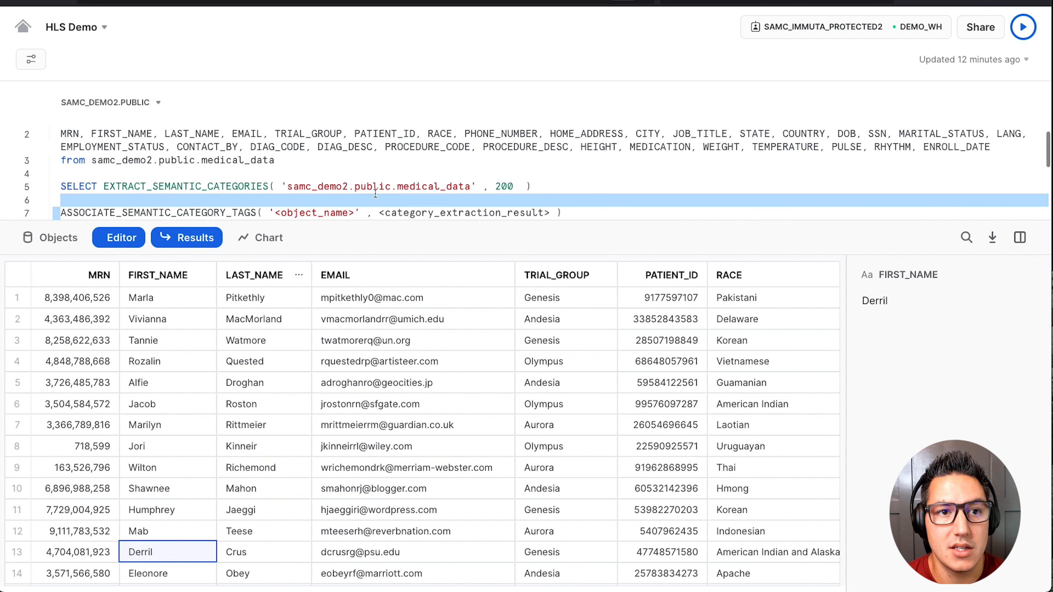
triple_click(247, 185)
key(ctrl+Return)
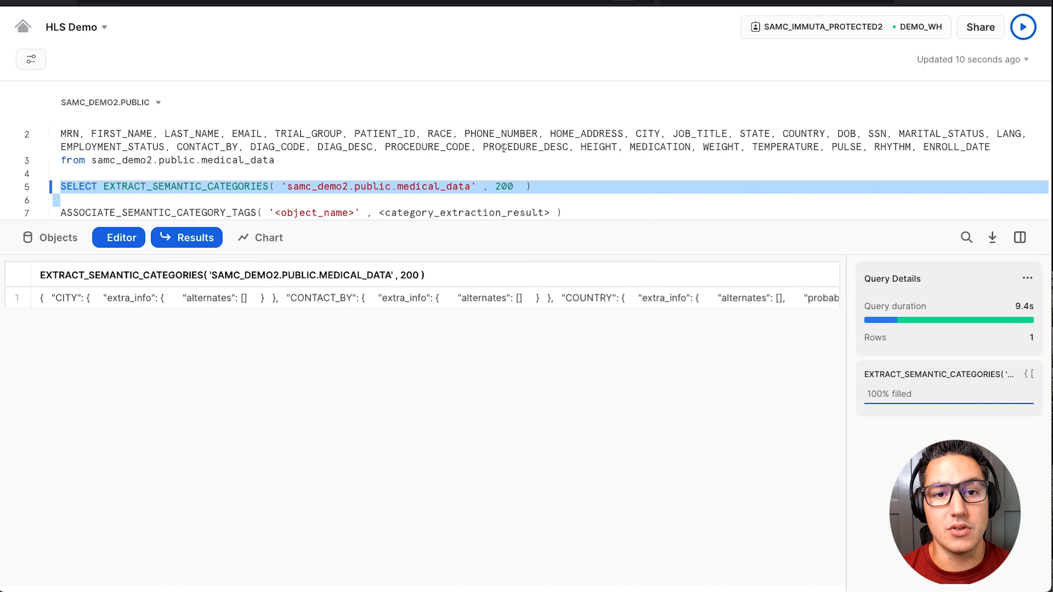
Step: Open the query's result value in a widened detail view and examine the JSON classification of the columns through DIAG_DESC
click(245, 297)
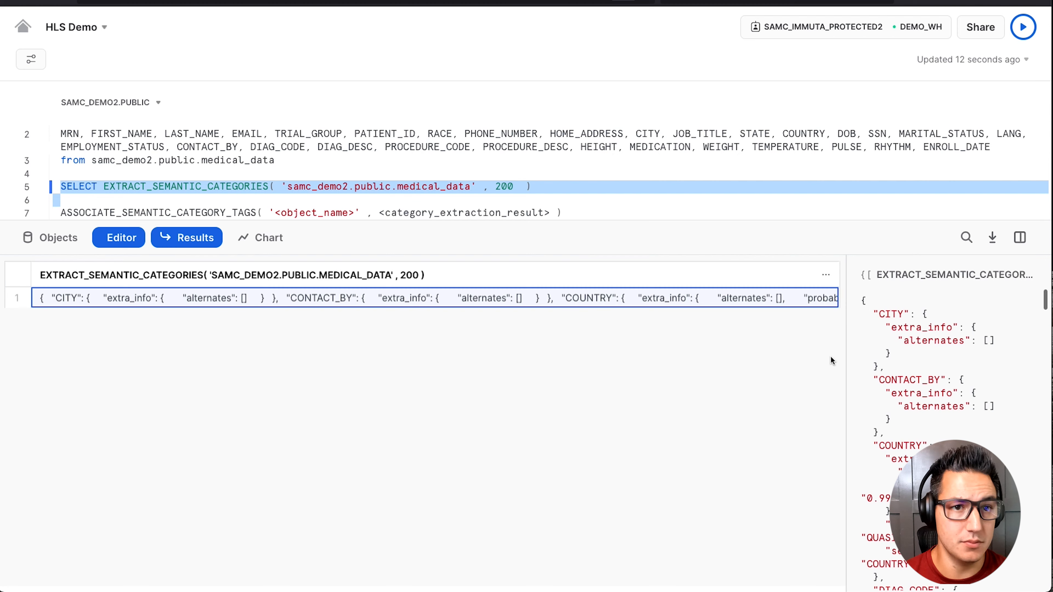
drag(846, 361, 223, 349)
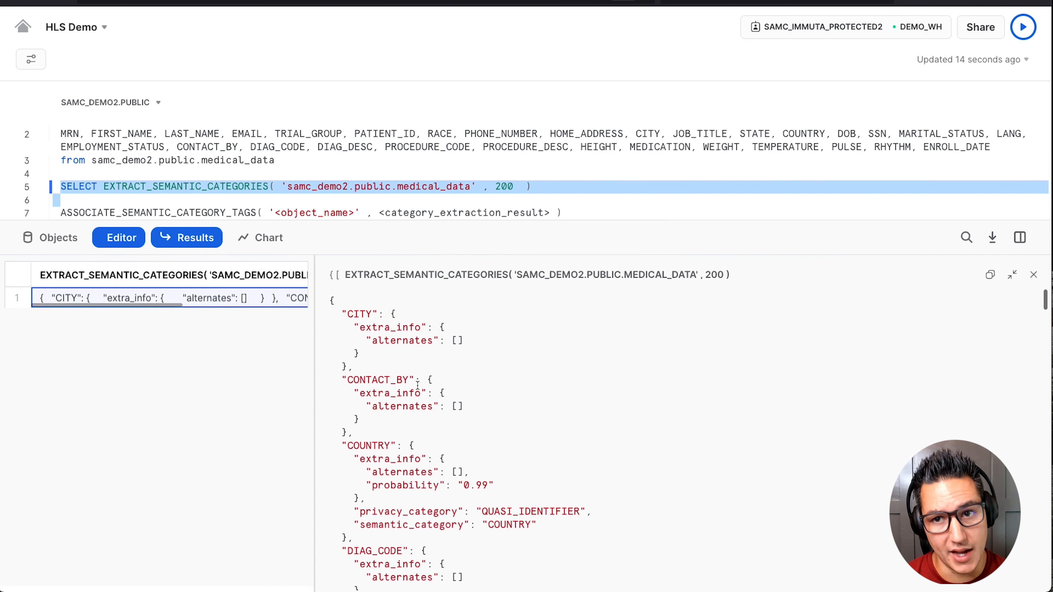
scroll(504, 401, down, 2)
scroll(504, 402, down, 3)
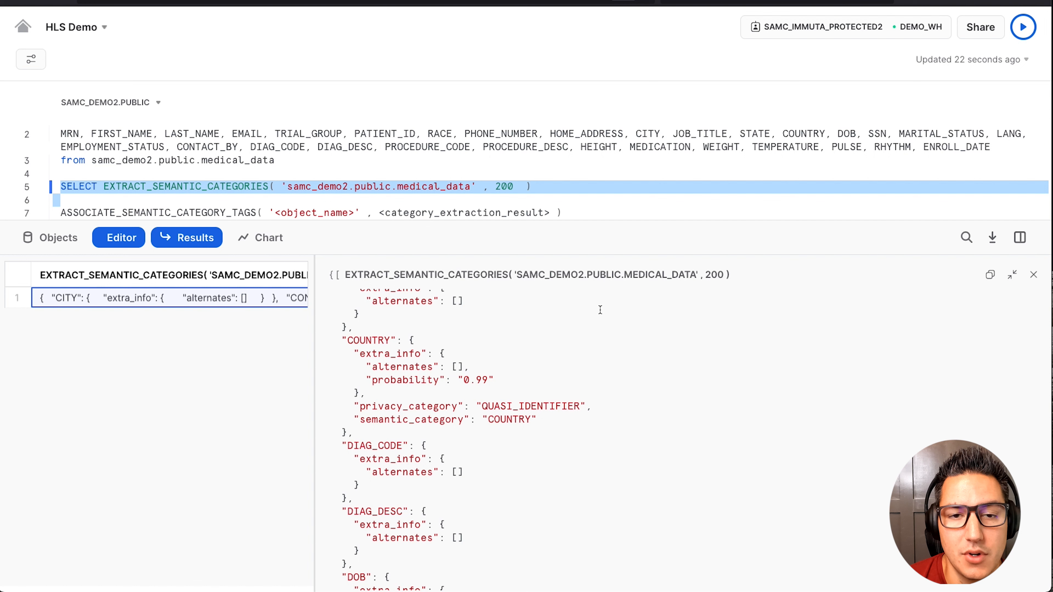
scroll(560, 199, down, 1)
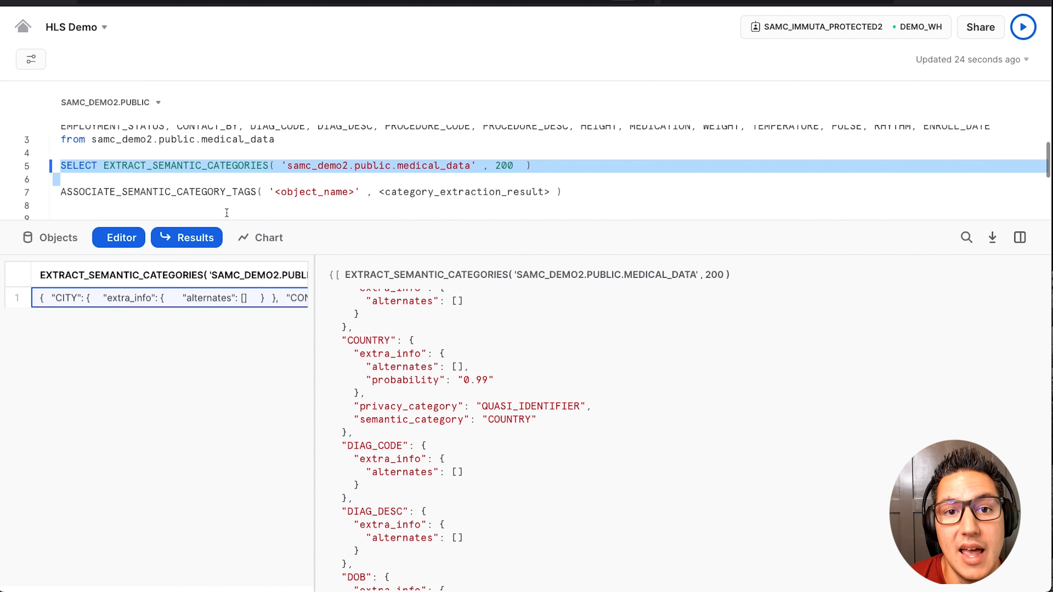
Step: Examine the ASSOCIATE_SEMANTIC_CATEGORY_TAGS statement, its category_extraction_result argument, and the COUNTRY entry in the extraction output
triple_click(185, 192)
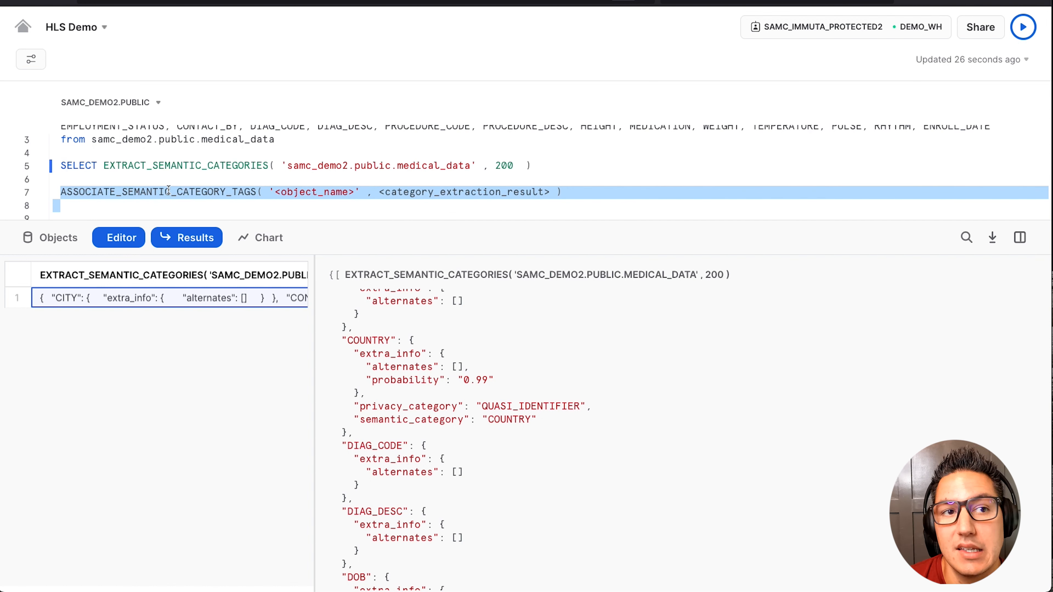
double_click(139, 192)
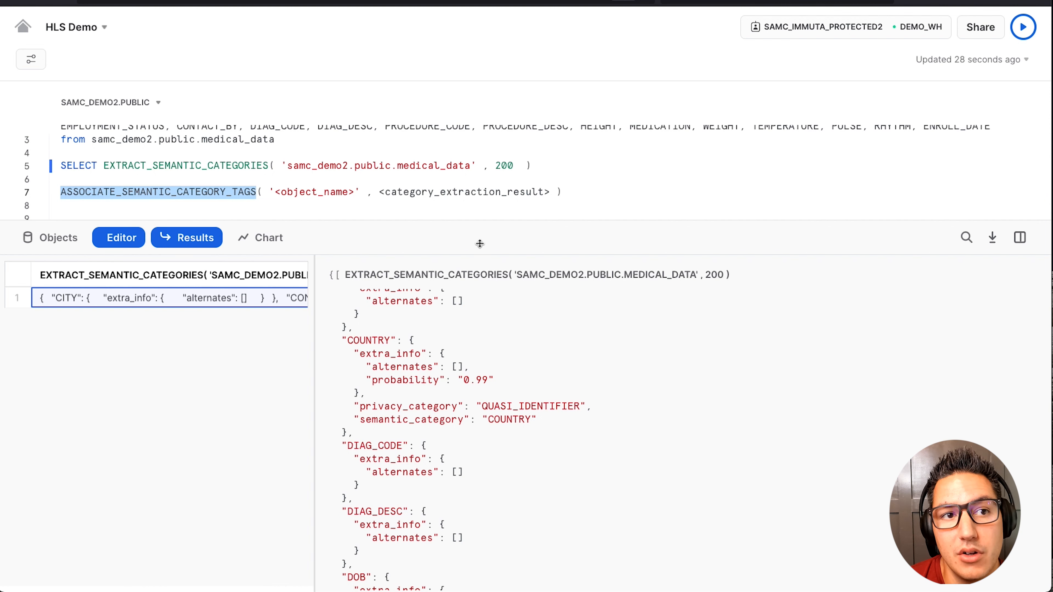
drag(103, 166, 523, 168)
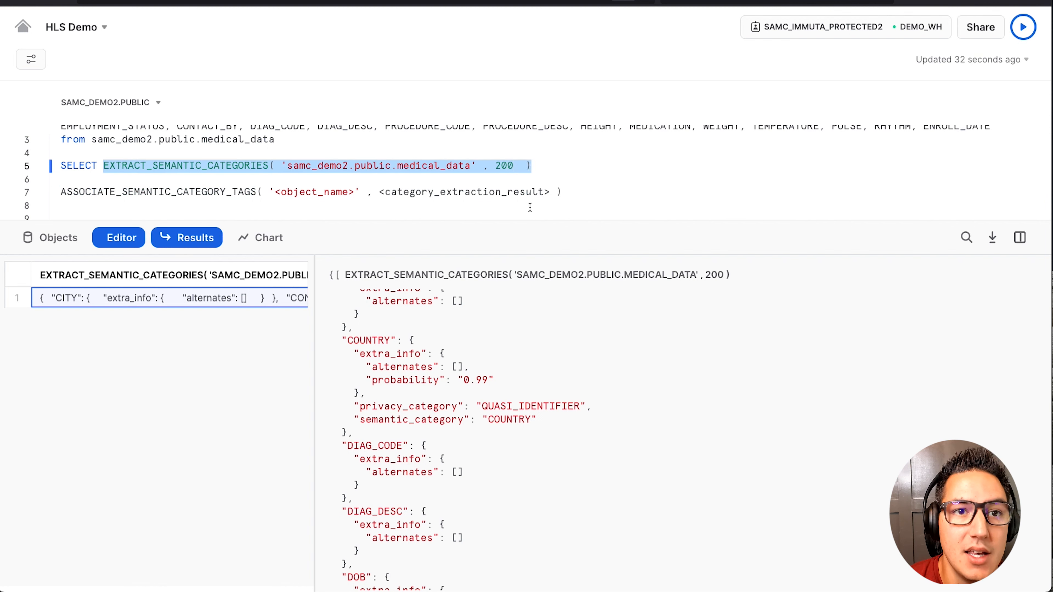
double_click(509, 193)
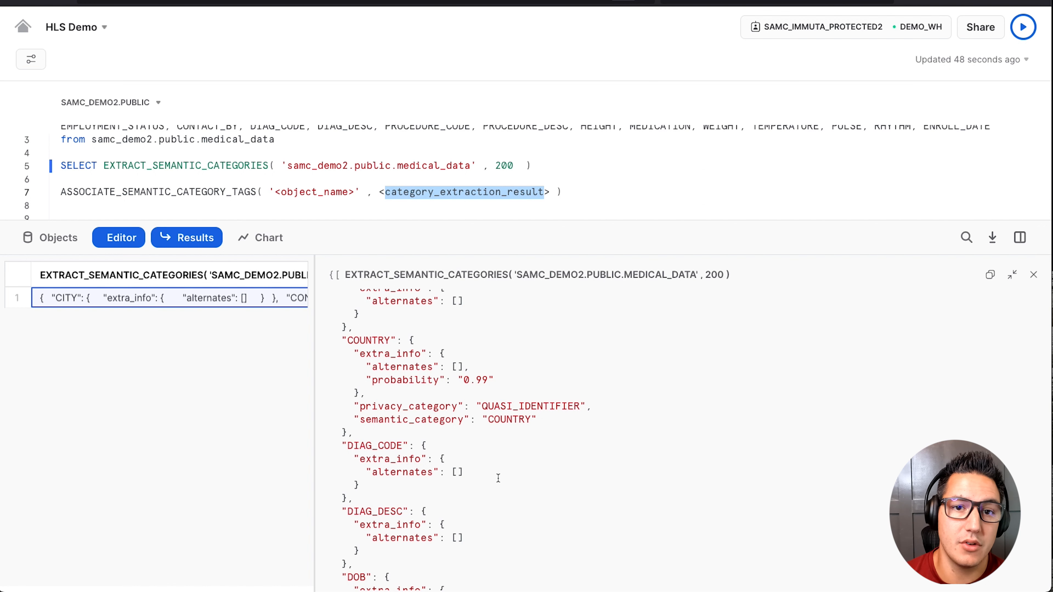
double_click(386, 341)
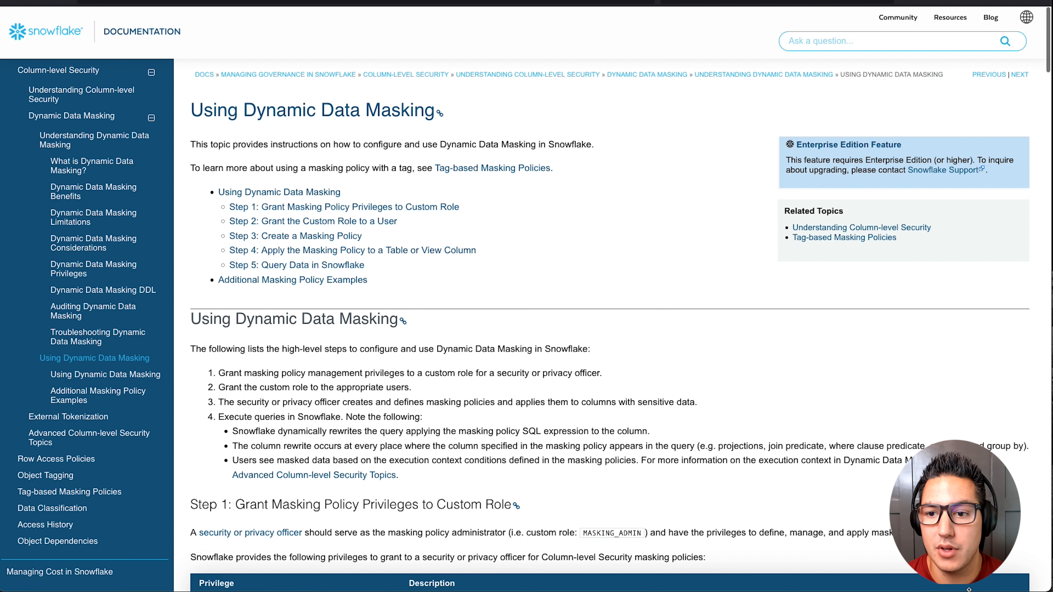
Step: Read the Snowflake documentation on Using Dynamic Data Masking, from the introduction through Step 3: Create a Masking Policy
scroll(385, 378, down, 10)
scroll(385, 378, down, 4)
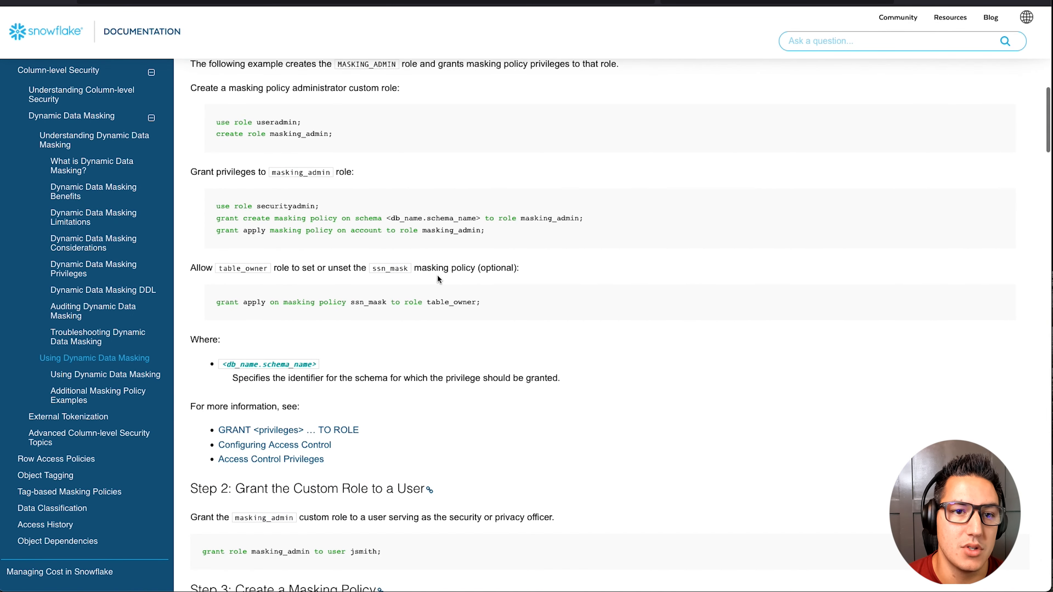
scroll(438, 279, down, 1)
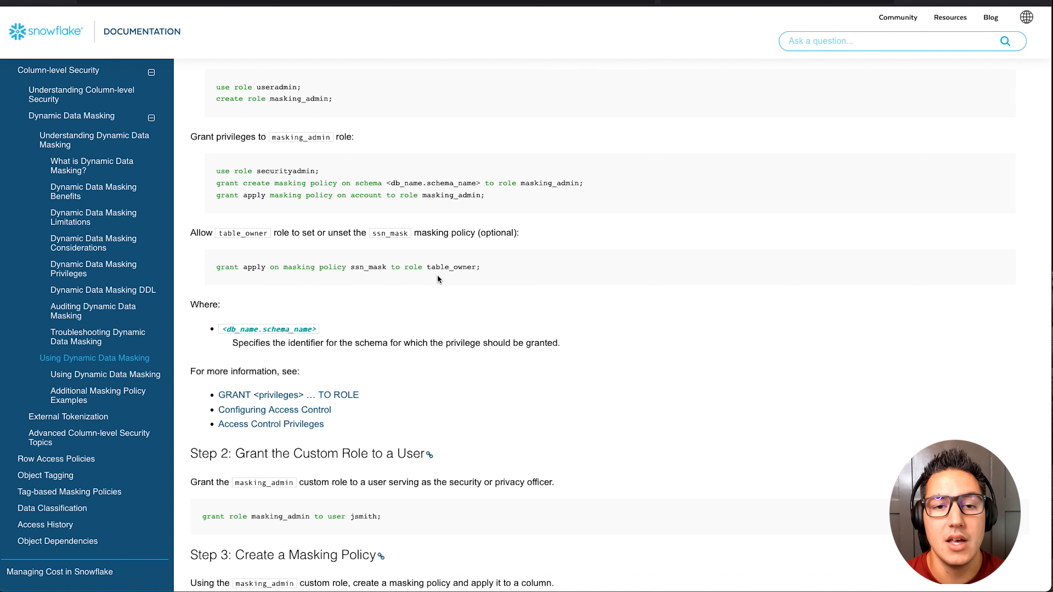
scroll(437, 276, down, 10)
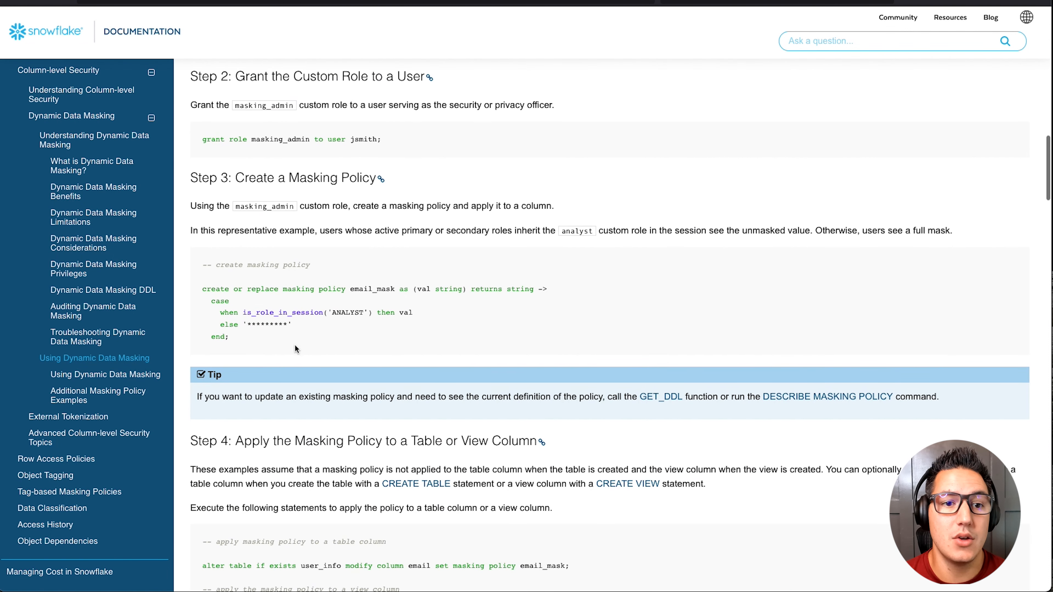
Step: Examine the email_mask example's CREATE MASKING POLICY code, including its is_role_in_session condition and asterisk mask value
drag(281, 342, 192, 286)
click(343, 297)
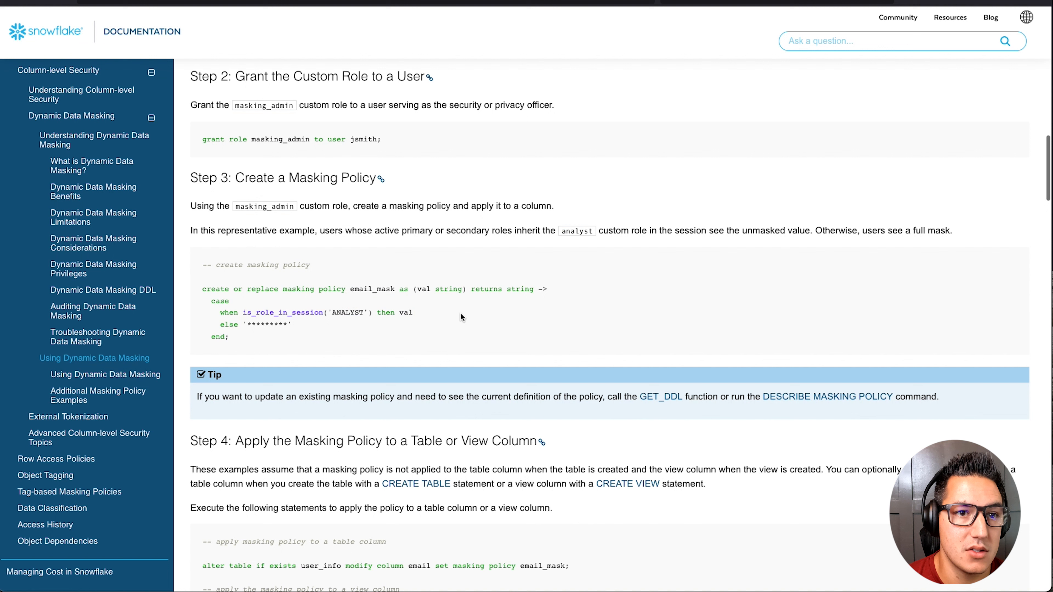
double_click(282, 313)
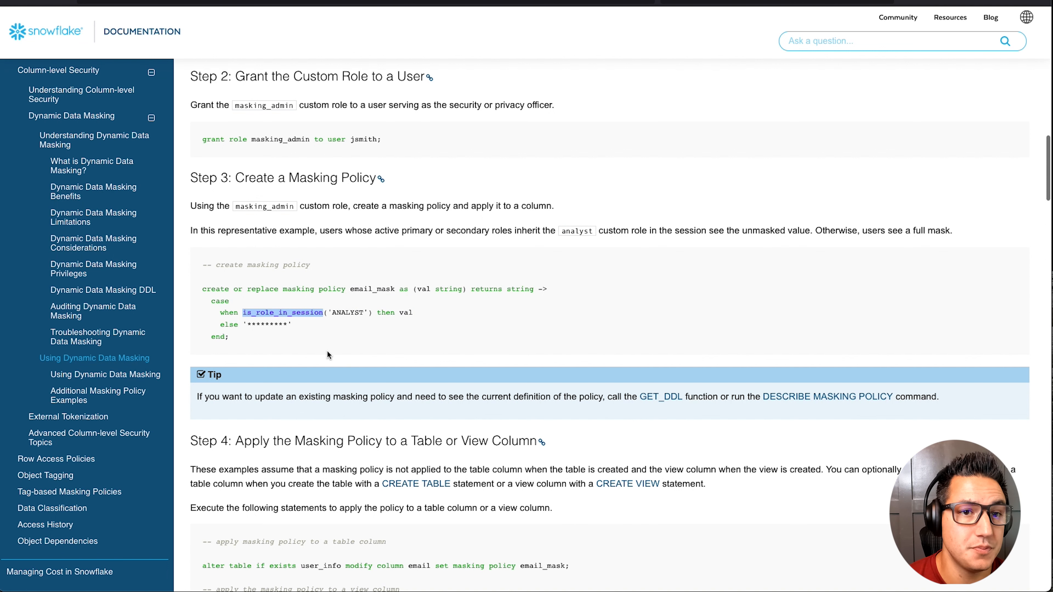
double_click(264, 324)
click(303, 345)
double_click(257, 324)
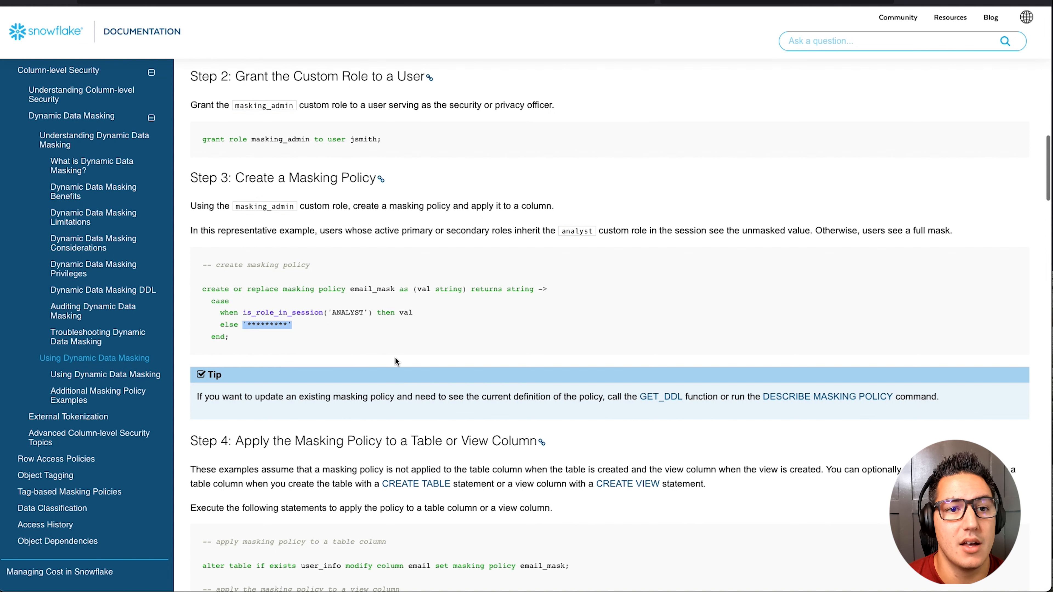
click(373, 363)
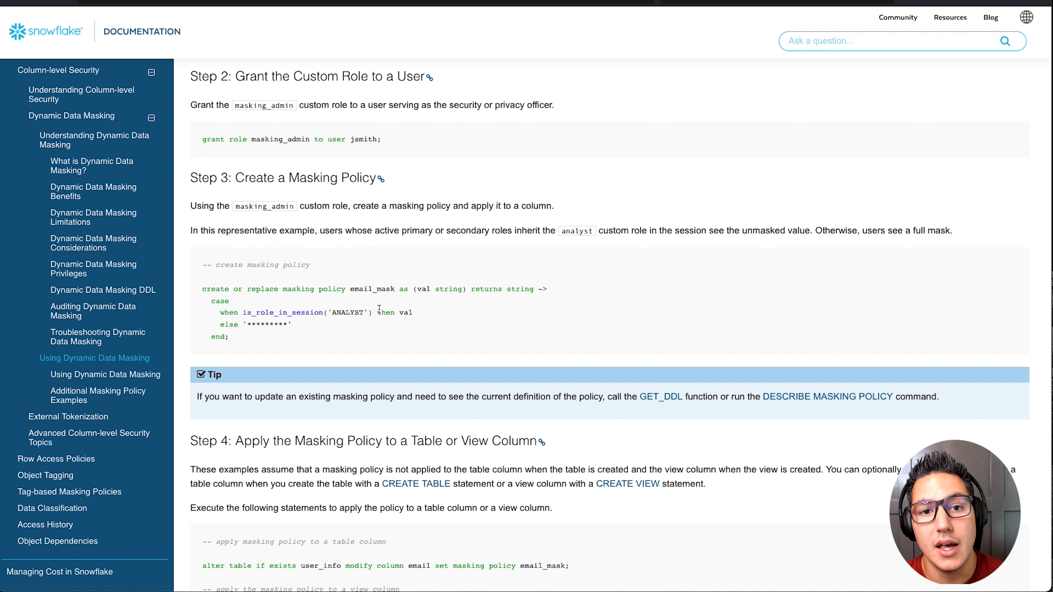
drag(230, 326, 201, 284)
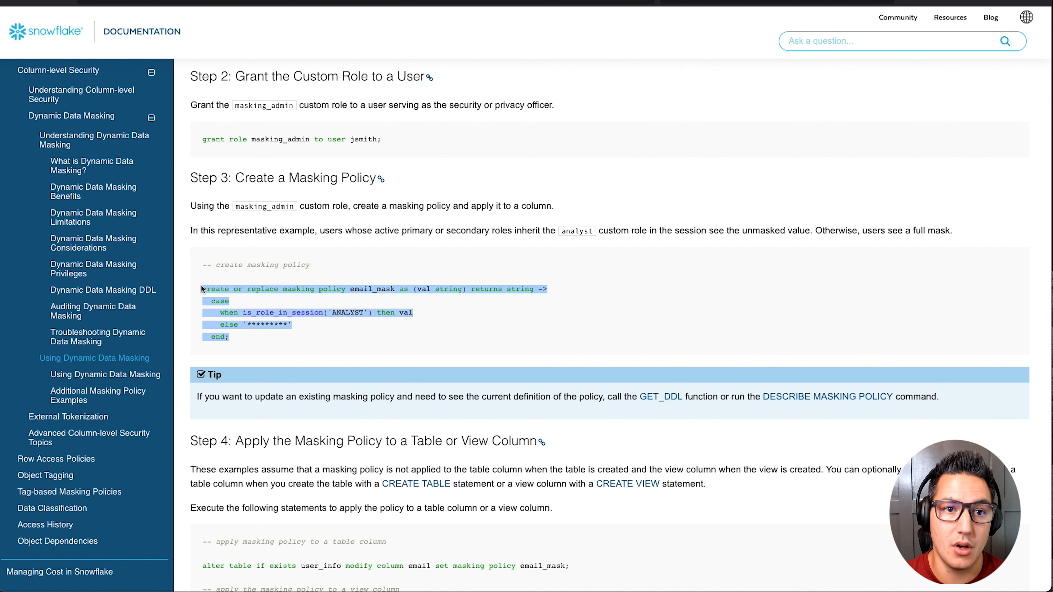
click(319, 308)
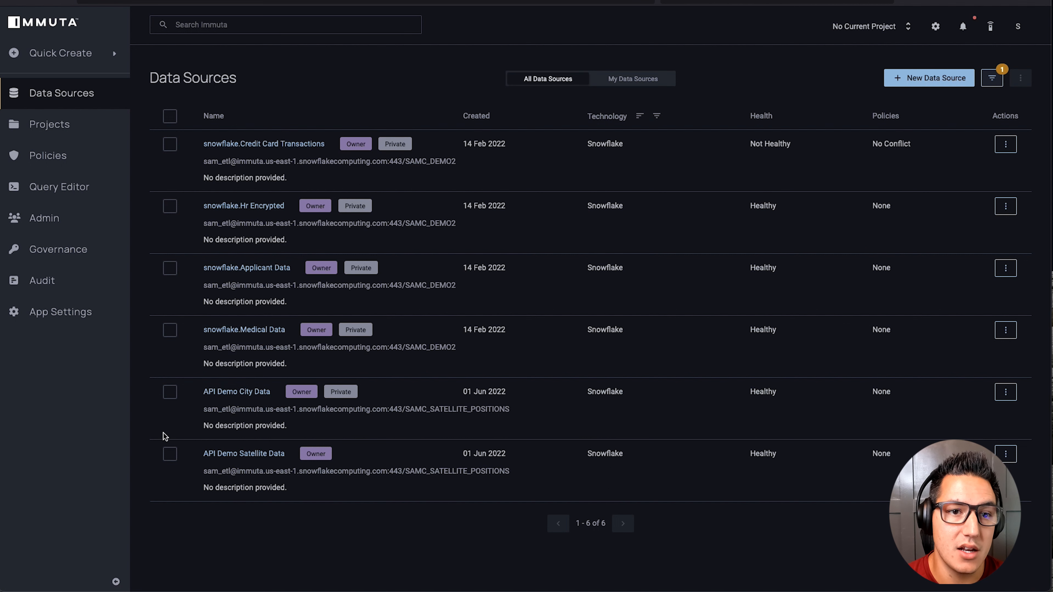
Step: In Immuta, open the snowflake.Medical Data source and view the column tags in its data dictionary
click(275, 330)
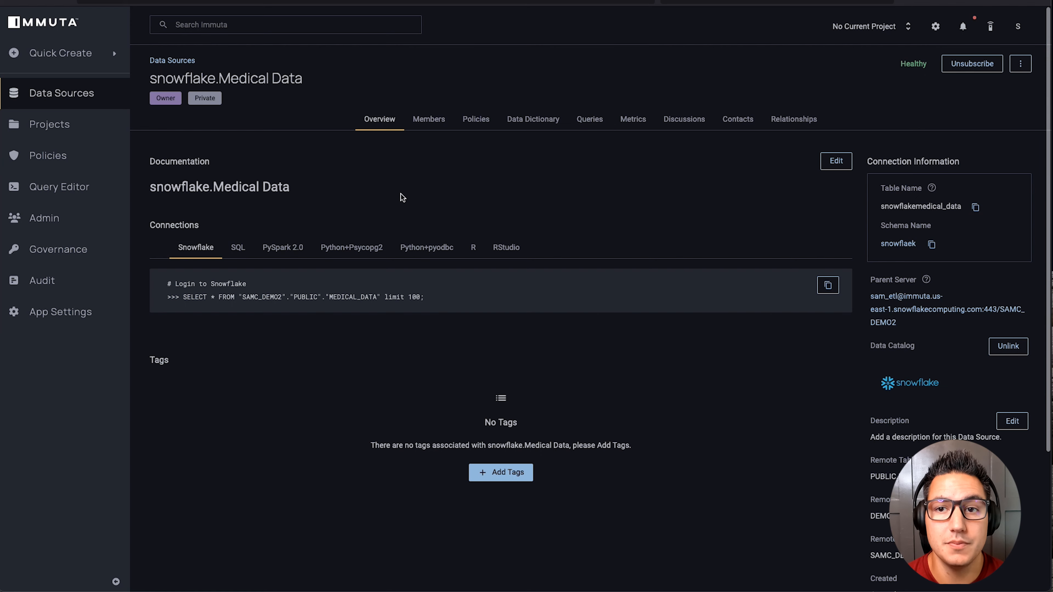
click(535, 119)
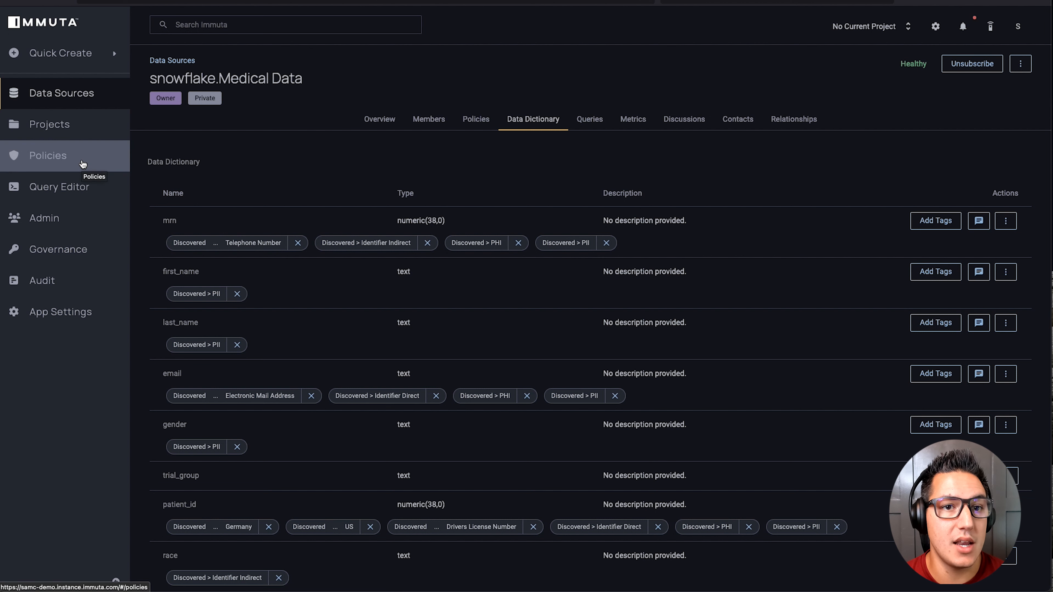
Step: Review the Healthcare Data subscription policy's access condition among the global policies
click(83, 165)
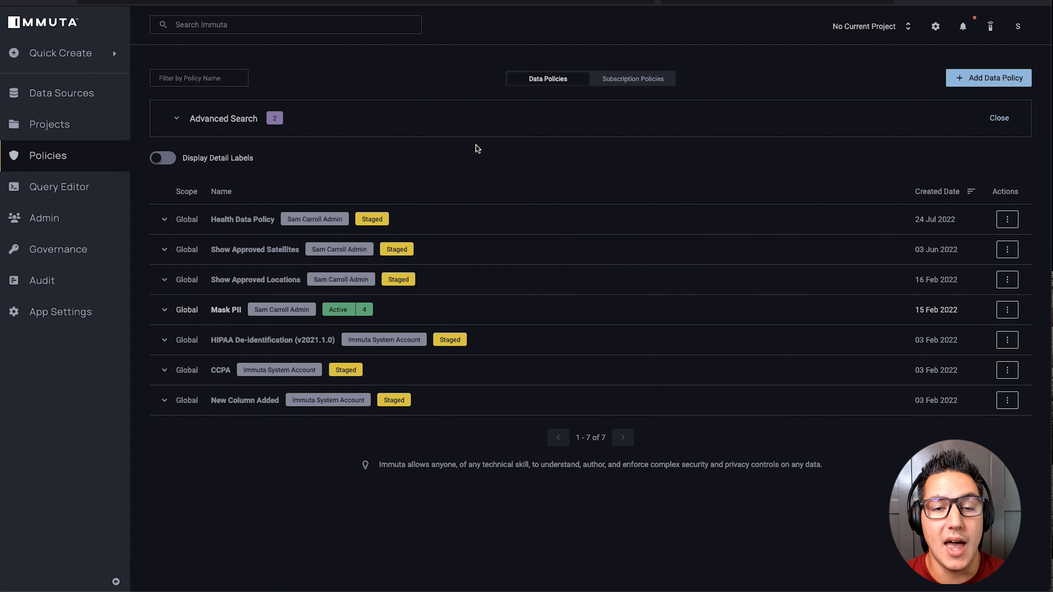
click(656, 83)
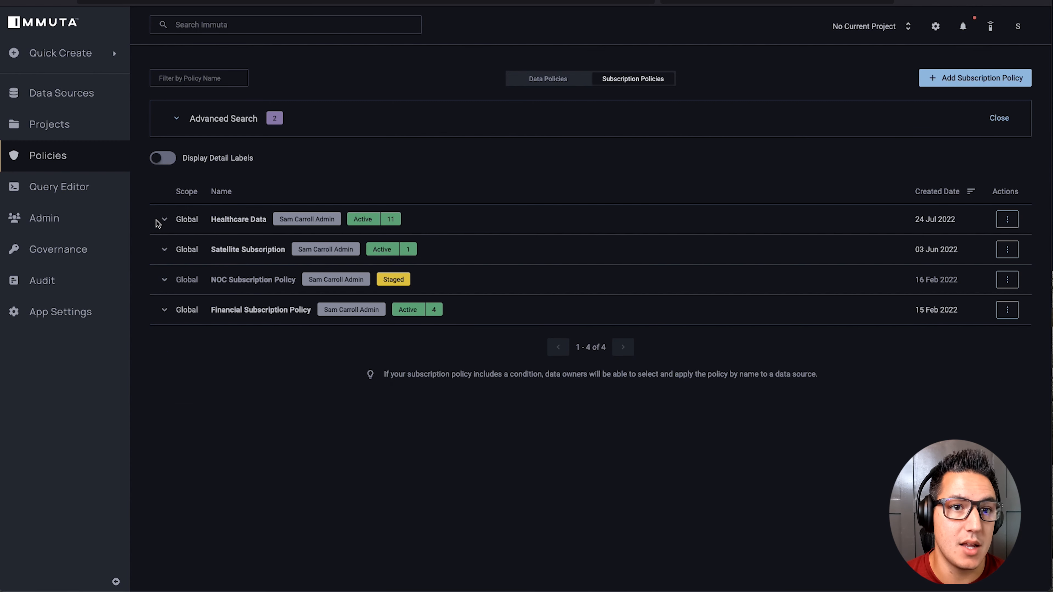
click(163, 221)
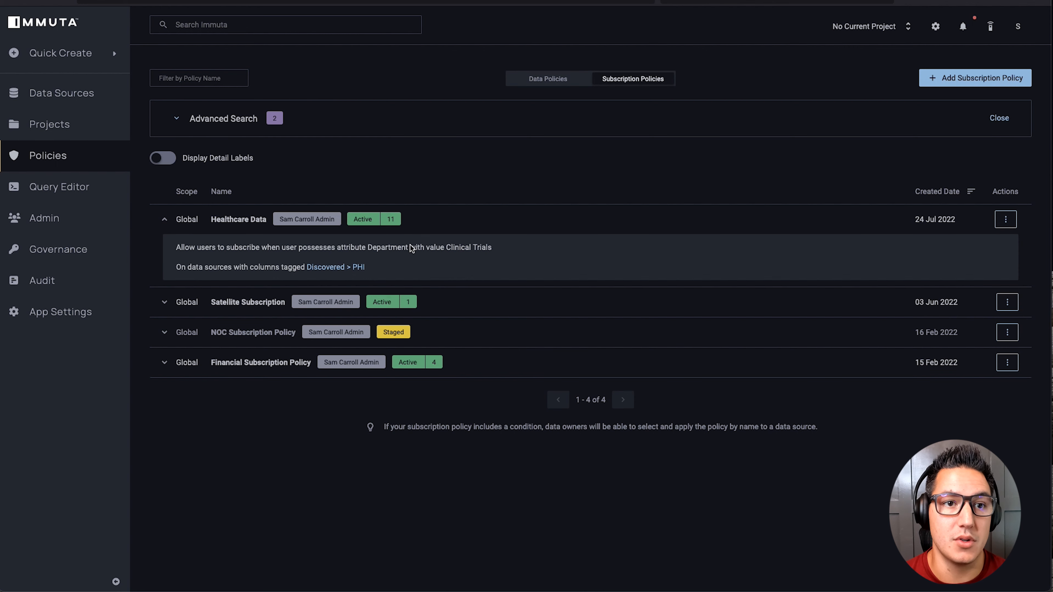
triple_click(458, 249)
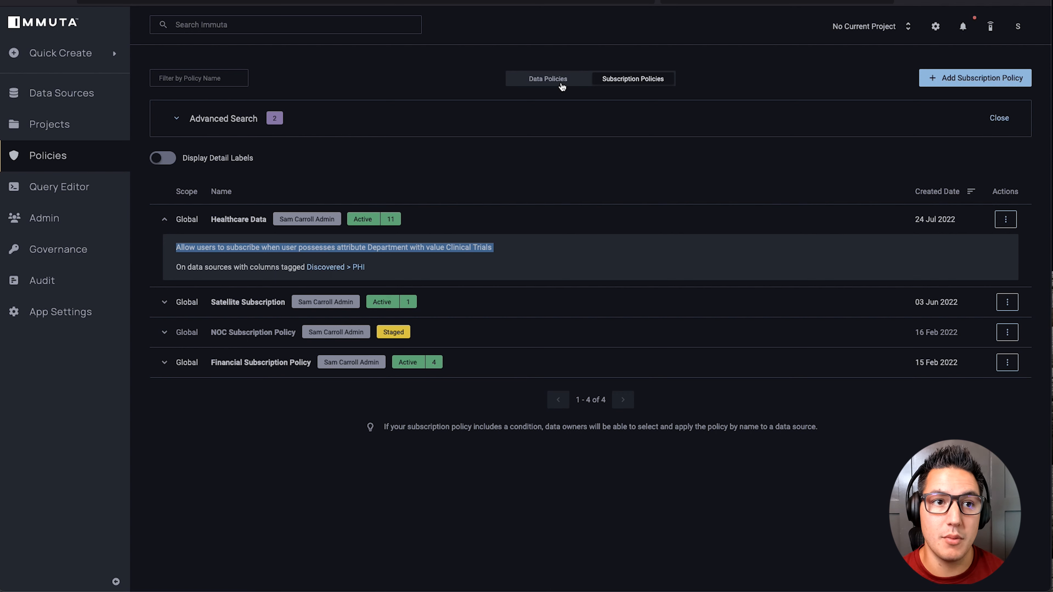
Step: Expand the Health Data Policy's rules in the data policies list and activate the policy
click(559, 79)
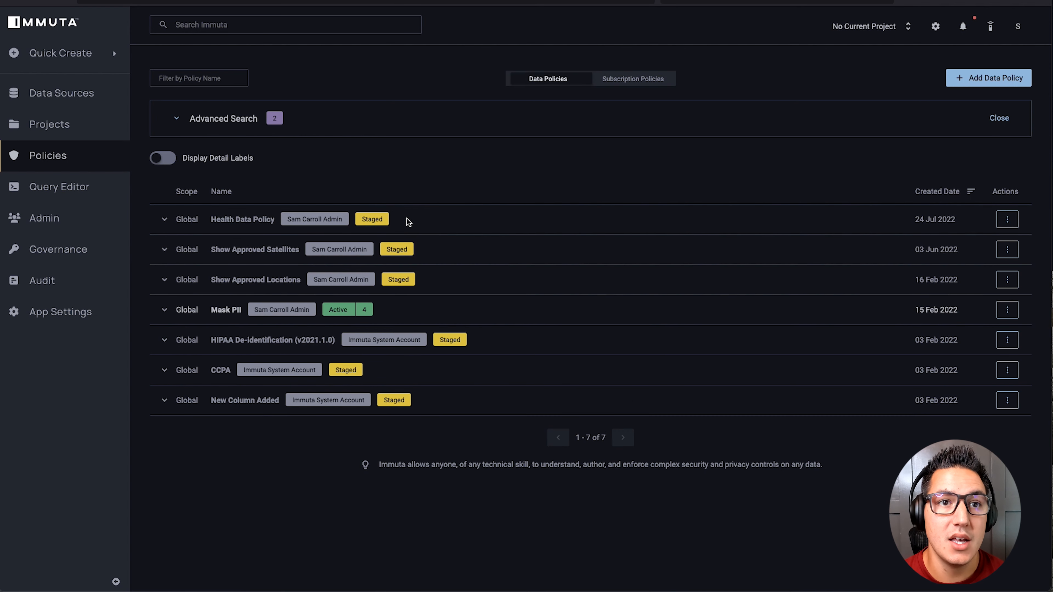
click(233, 220)
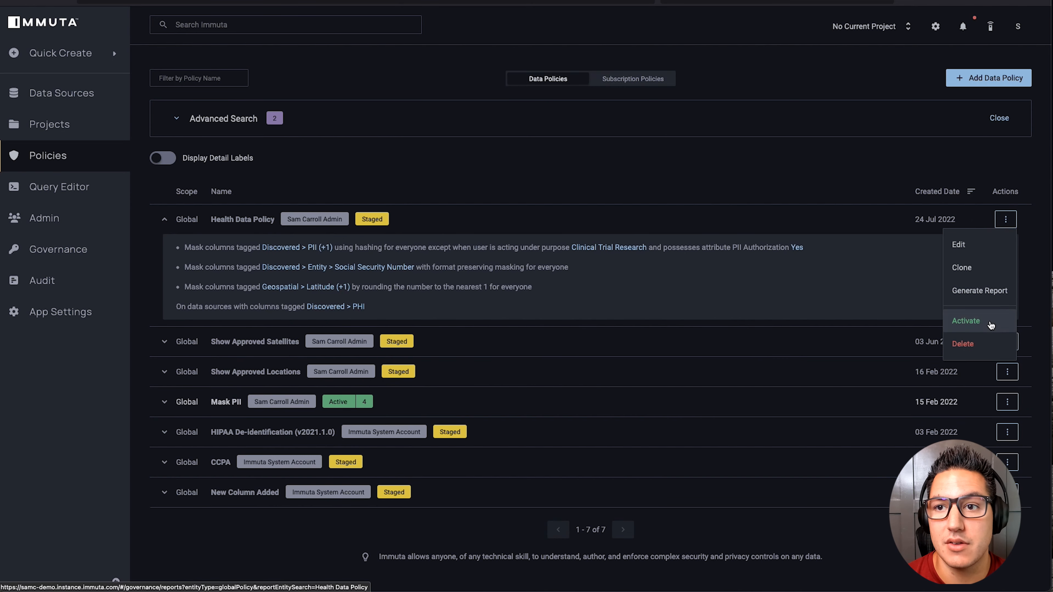
click(970, 322)
click(227, 233)
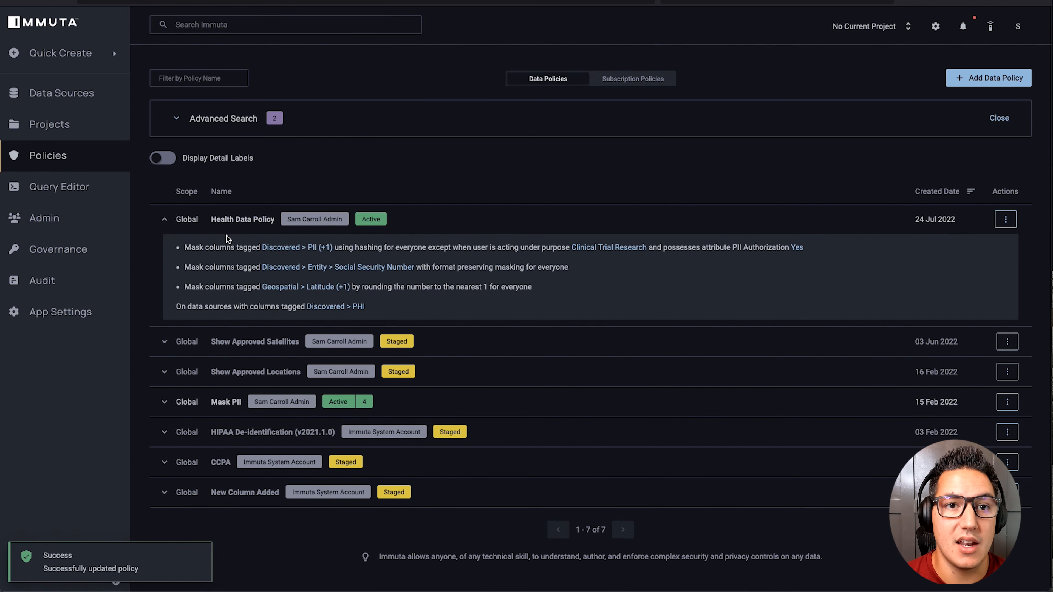
Step: Open the Health Data Policy in the policy builder and expand its Discovered > PII hashing rule for editing
mouse_move(289, 252)
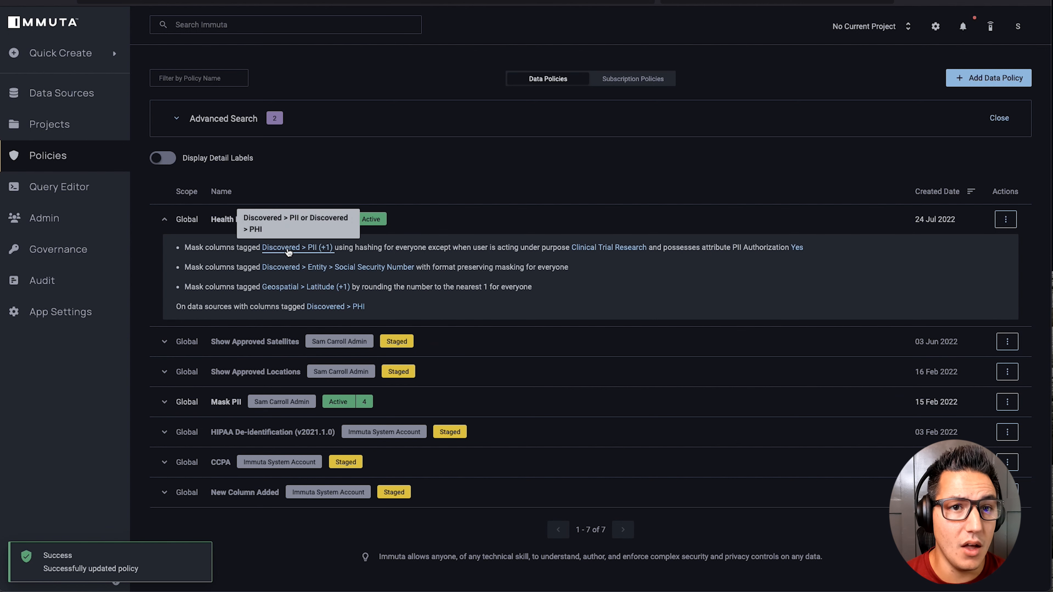
click(1006, 219)
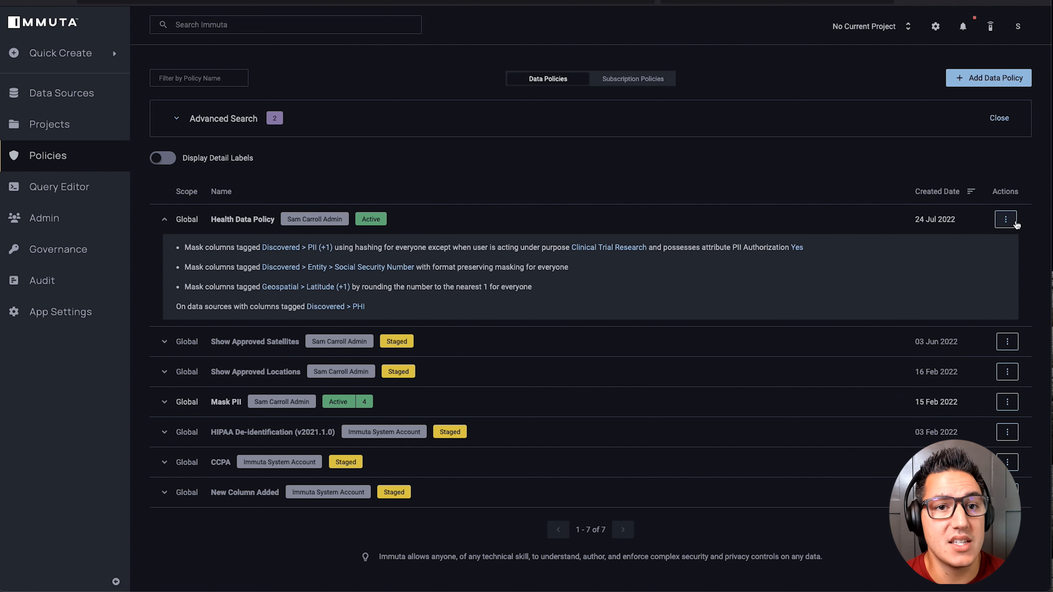
click(974, 249)
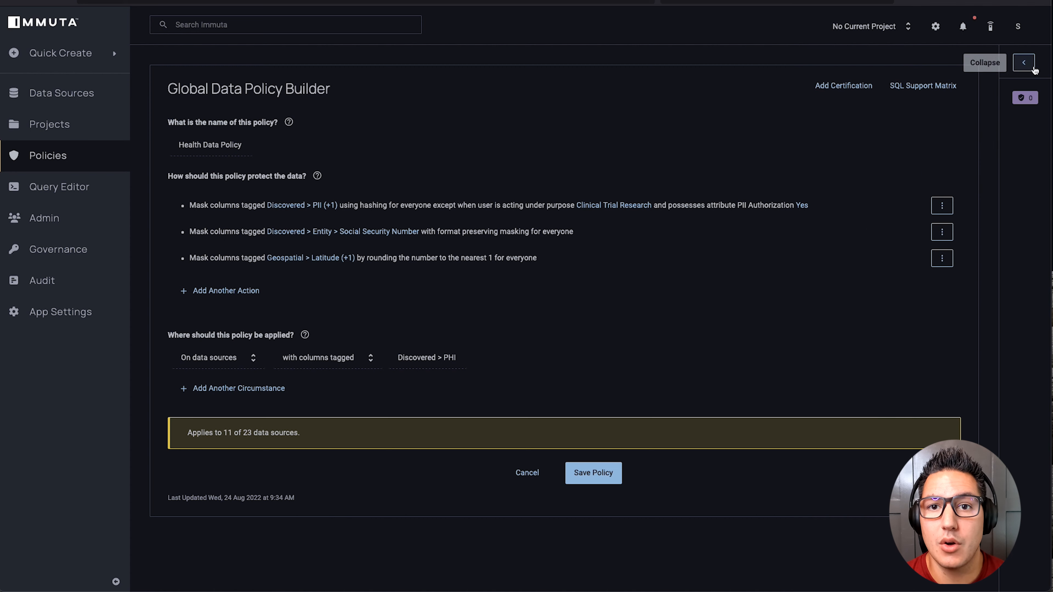
click(942, 206)
click(918, 229)
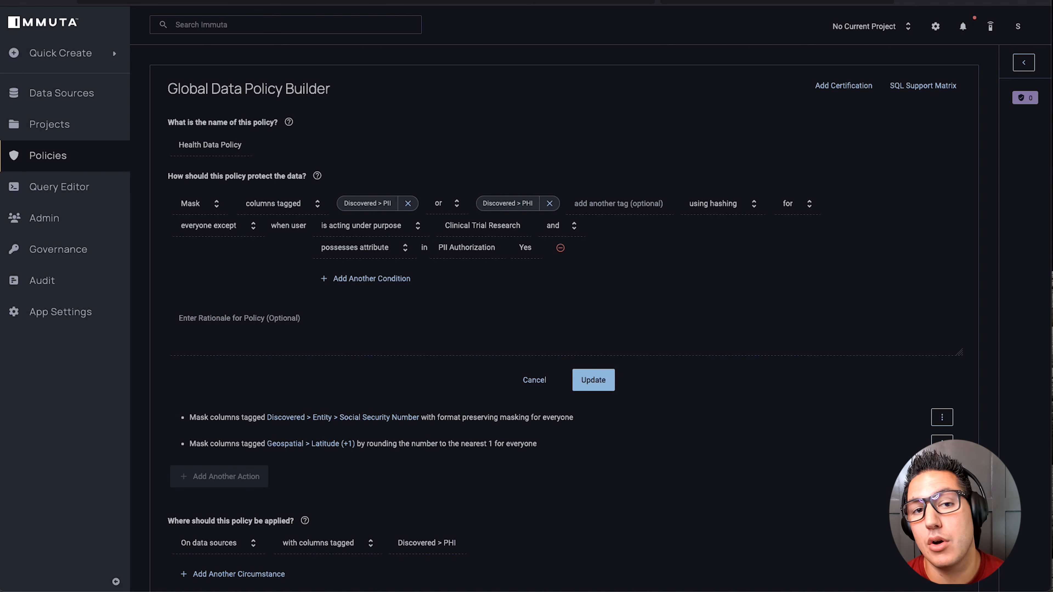
Step: Switch to the Snowflake HLS Demo worksheet, run the SELECT query on samc_demo2.public.medical_data and inspect the result columns through HOME_ADDRESS
click(268, 0)
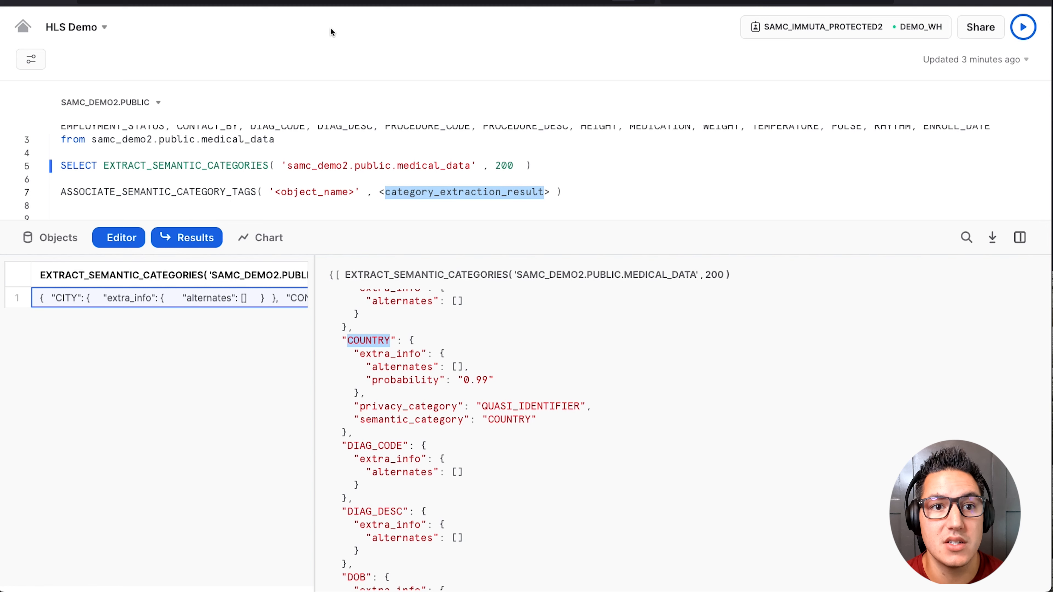
scroll(281, 182, up, 1)
drag(281, 181, 226, 124)
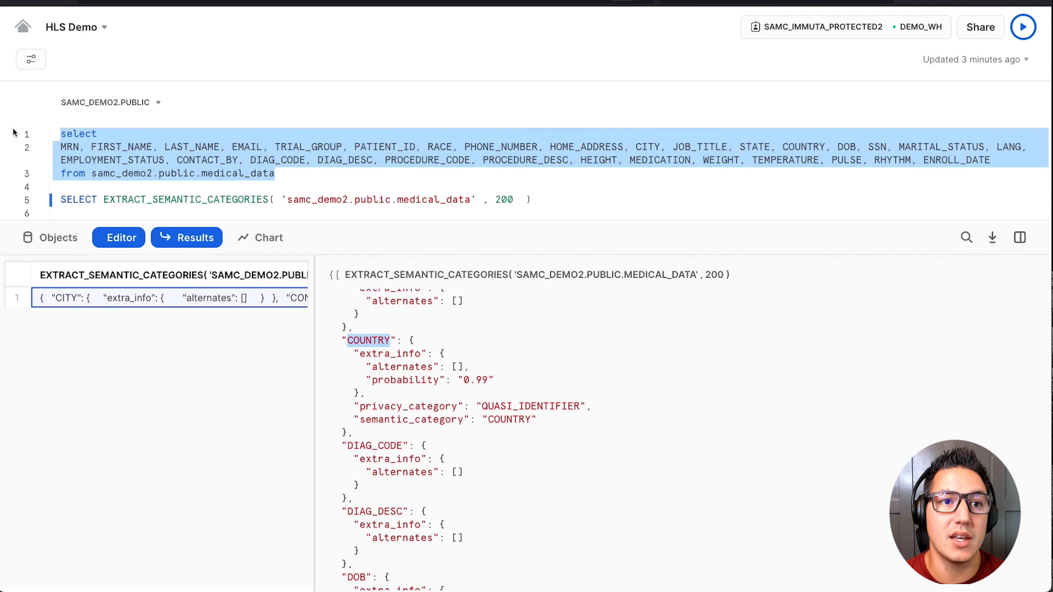
click(1020, 27)
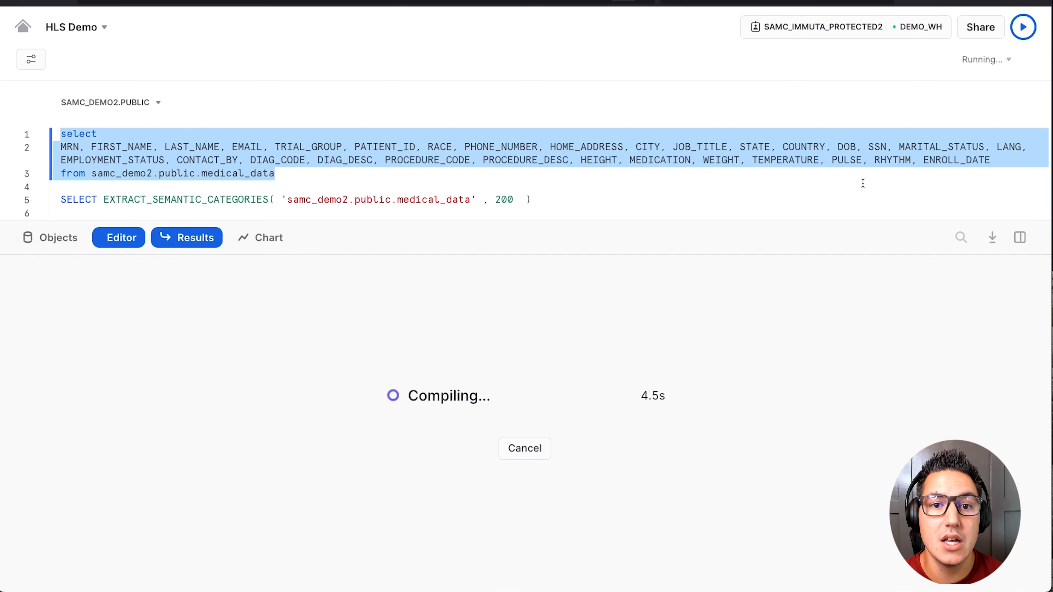
click(359, 375)
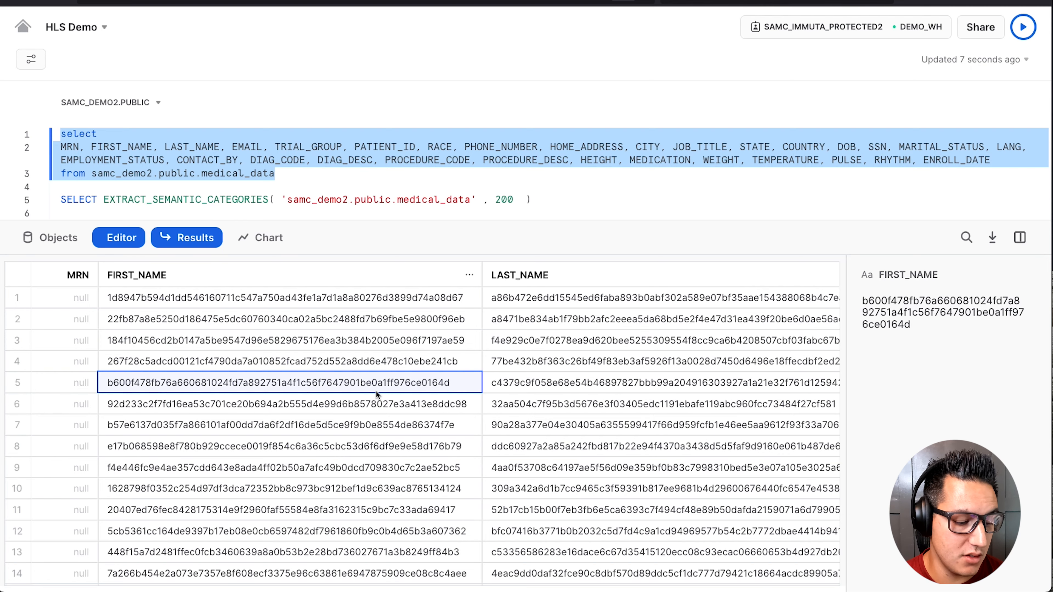
scroll(376, 391, right, 10)
scroll(376, 390, right, 10)
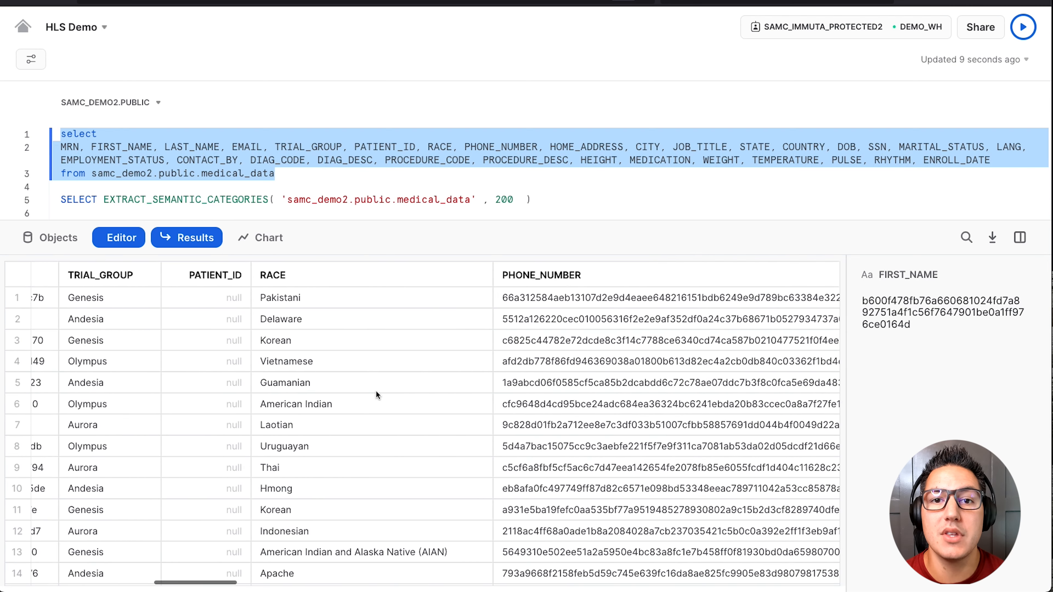
scroll(376, 391, right, 2)
Step: Run the information_schema.policy_references query for the MEDICAL_DATA table and review the listed policy names
scroll(218, 184, down, 3)
triple_click(218, 184)
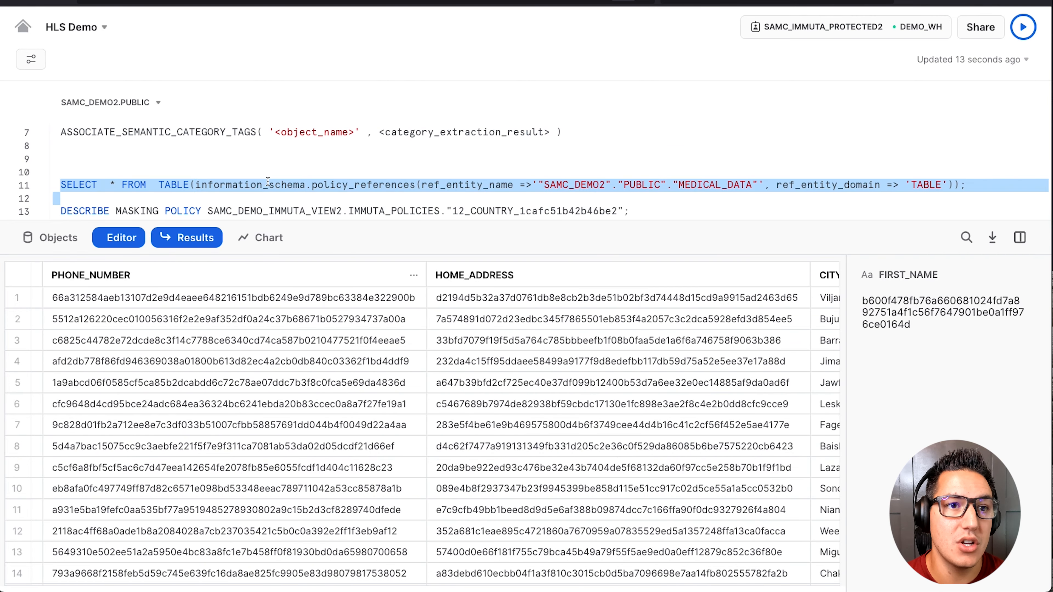
click(1022, 36)
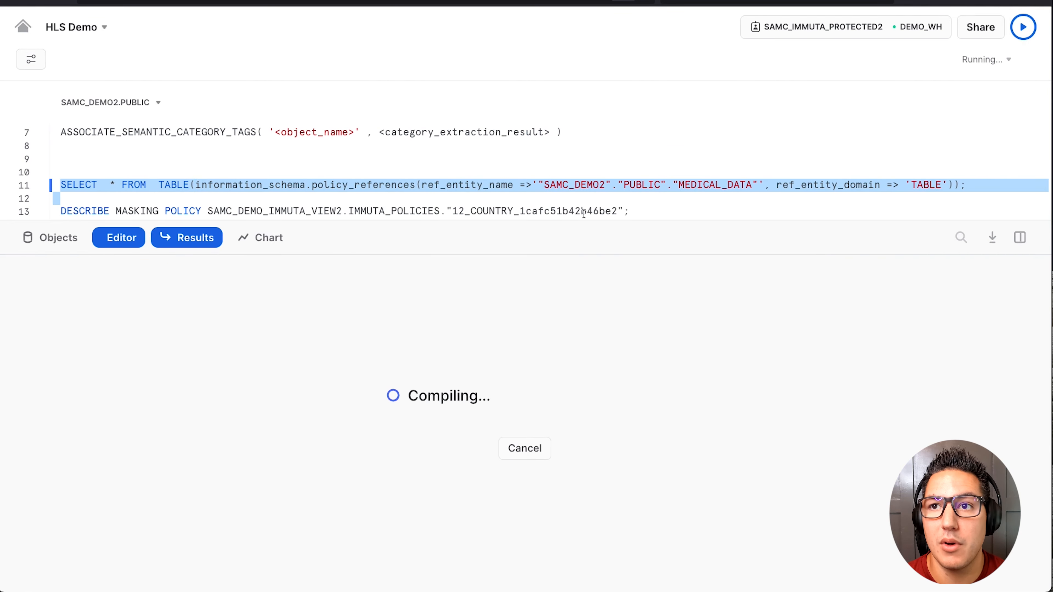
click(419, 297)
scroll(433, 331, down, 1)
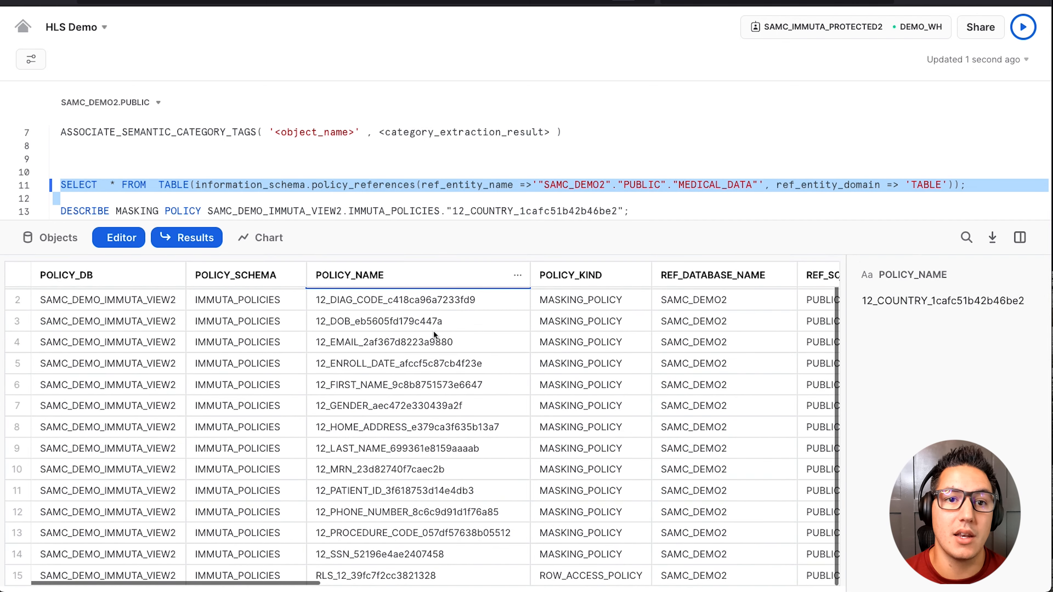
scroll(397, 453, up, 1)
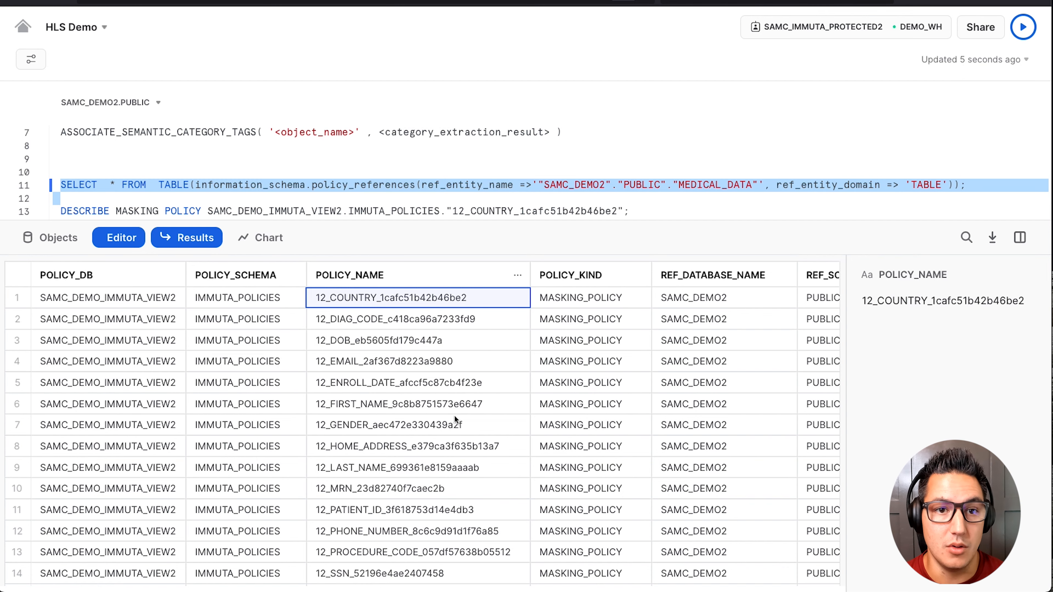
Step: Replace the policy name in the DESCRIBE MASKING POLICY statement with 12_DIAG_CODE_c418ca96a7233fd9, run it and widen the detail view of the policy body
click(410, 320)
scroll(410, 320, down, 1)
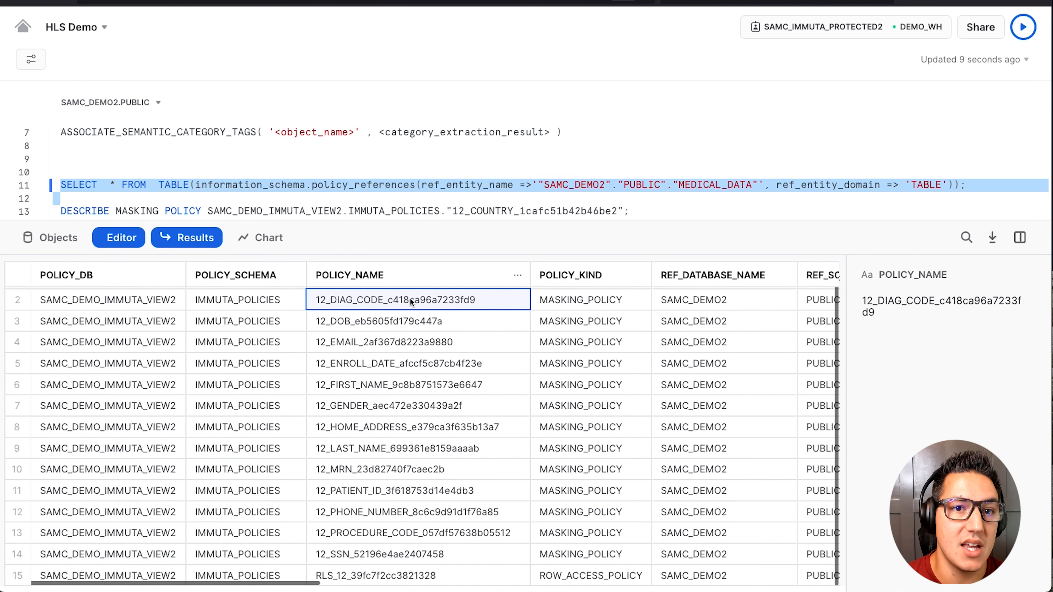
double_click(499, 209)
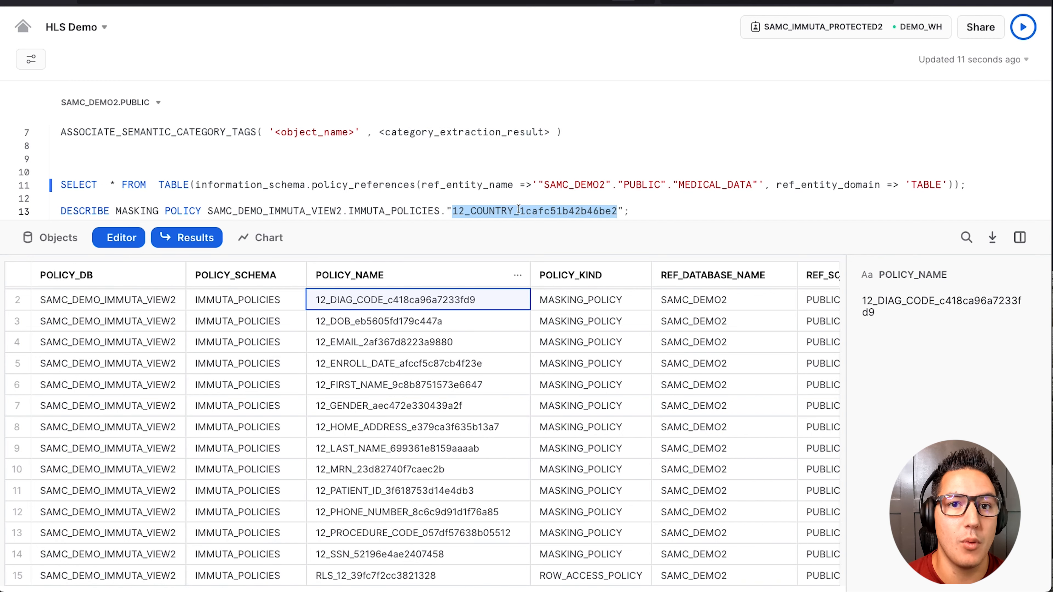
text(12_DIAG_CODE_c418ca96a7233fd9)
drag(643, 211, 45, 188)
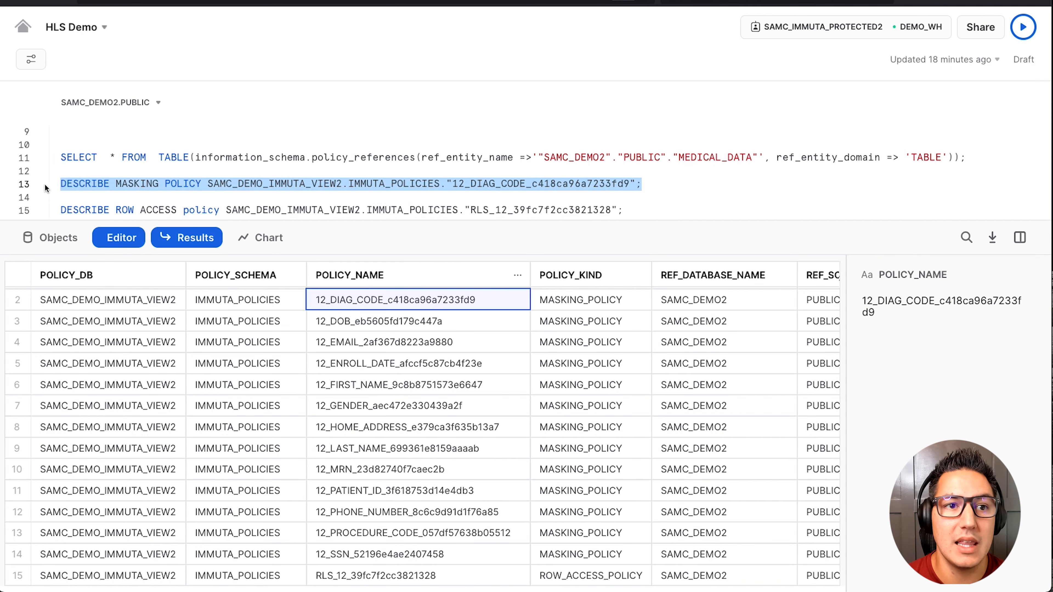
click(1011, 29)
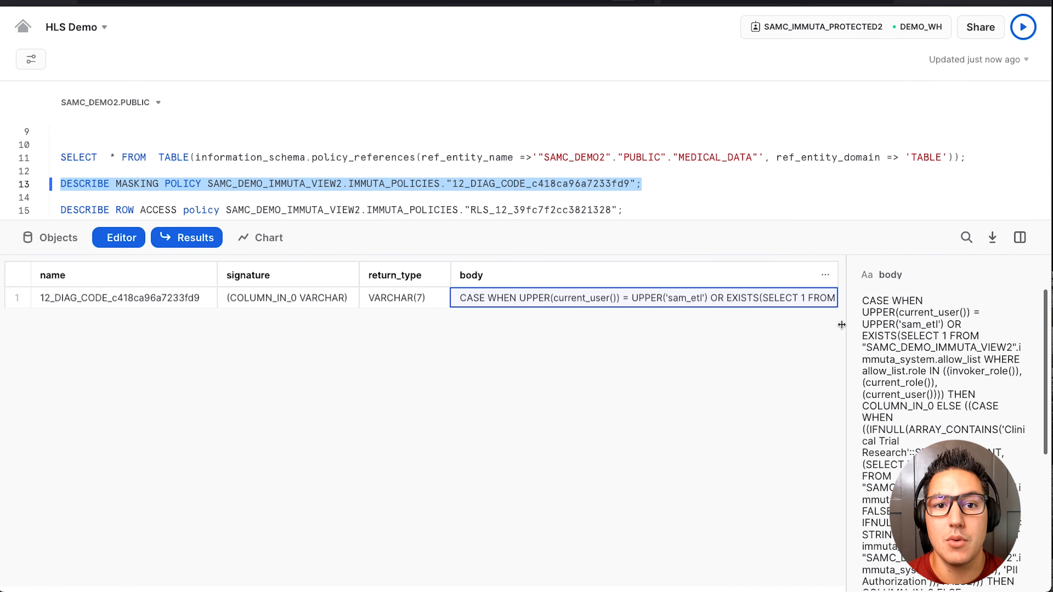
drag(840, 368, 513, 369)
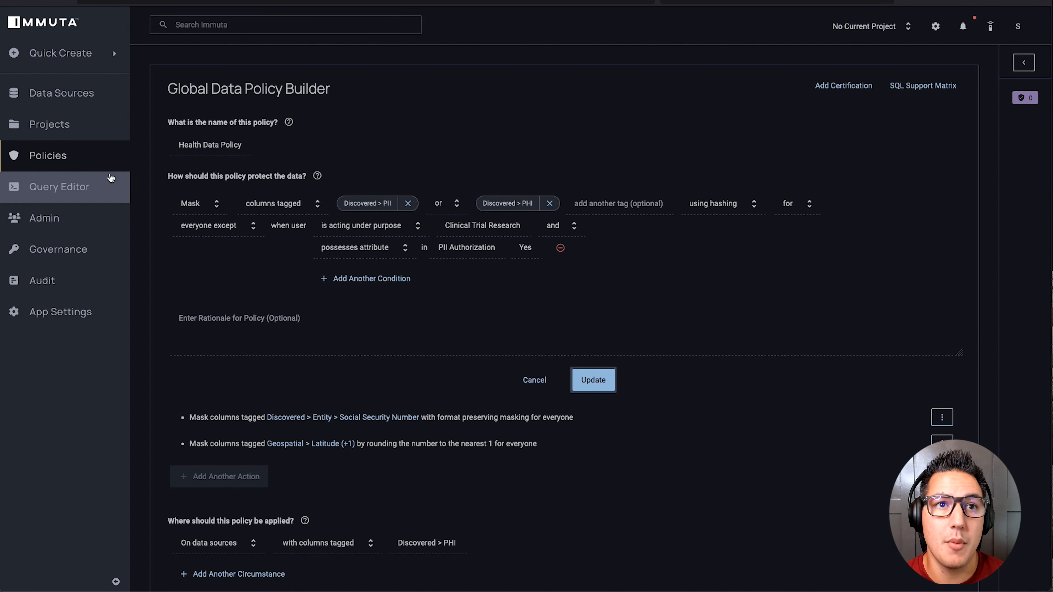
Step: In Immuta, return to the global data policies list and stage the Health Data Policy, removing it from all data sources
click(98, 156)
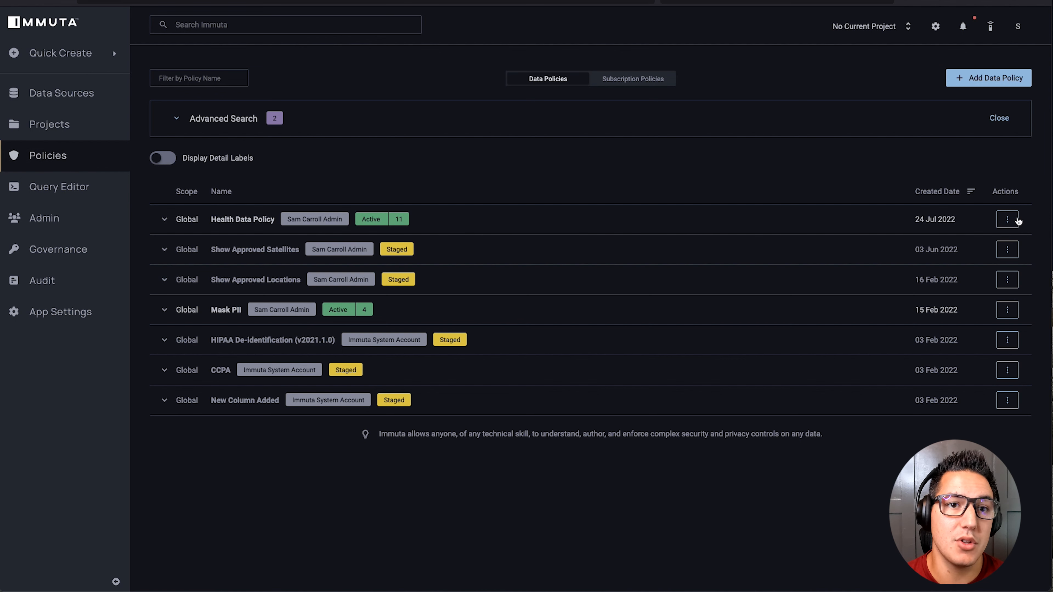
click(1015, 219)
click(970, 322)
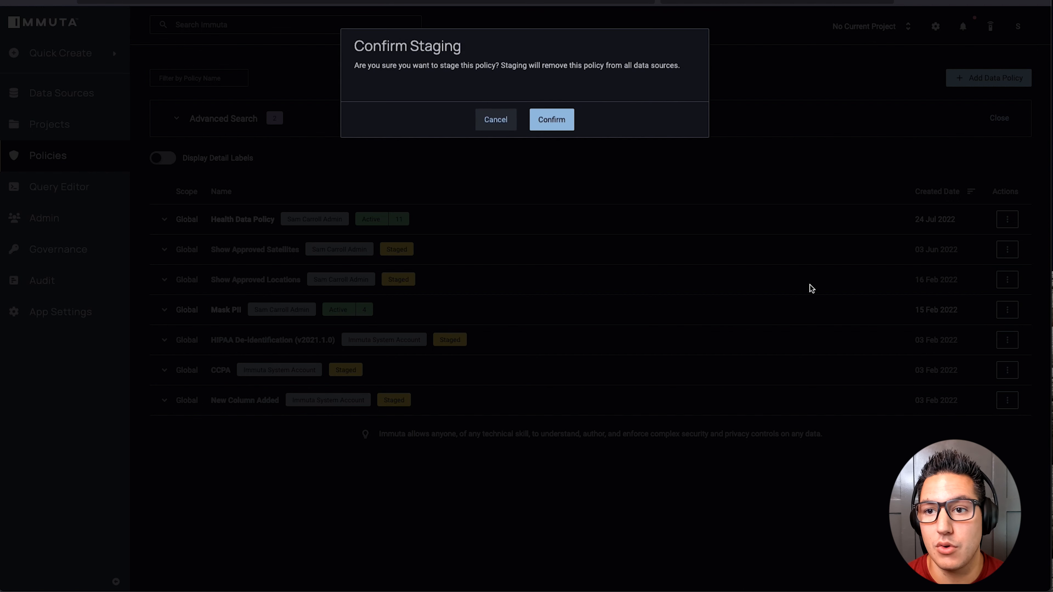
click(534, 131)
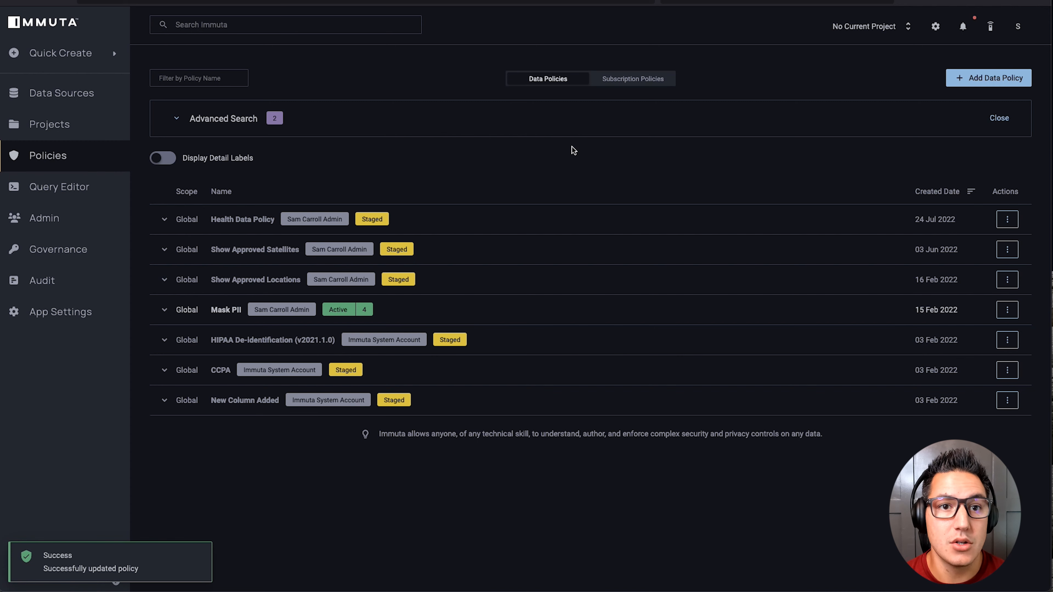